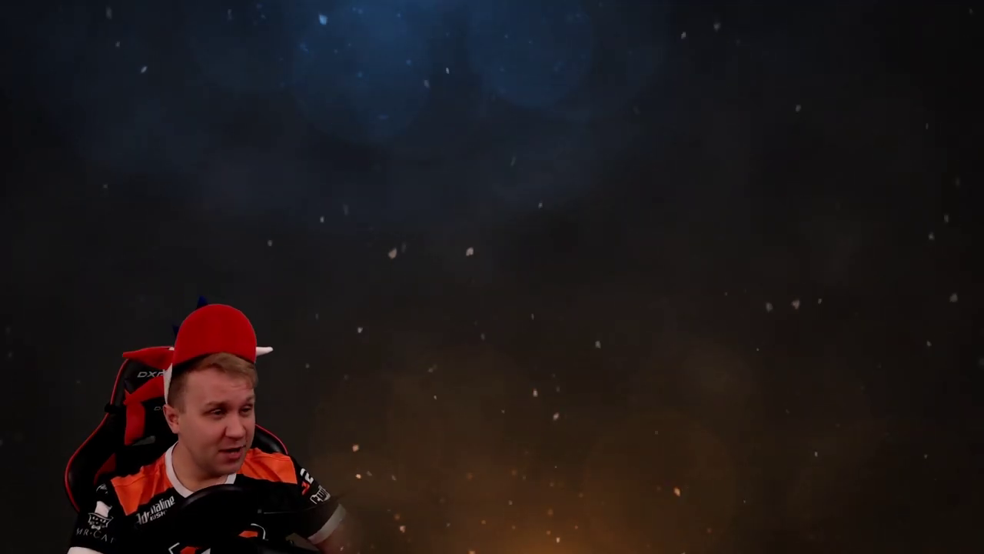
double_click(478, 231)
left_click(894, 8)
left_click(925, 7)
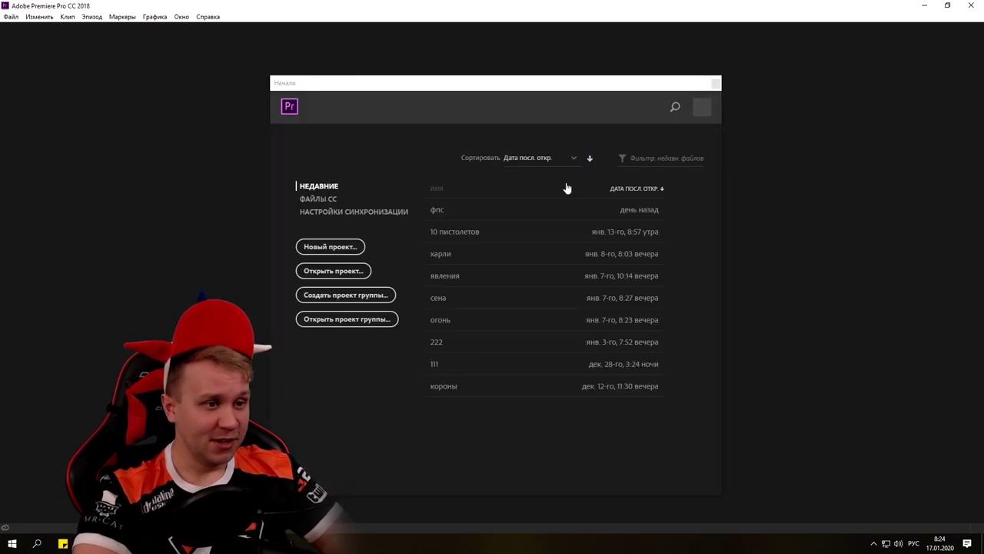
- Create a new Premiere Pro project named "ФОН" in D:\Adobe Premiere pro
left_click(330, 247)
type("ФОН")
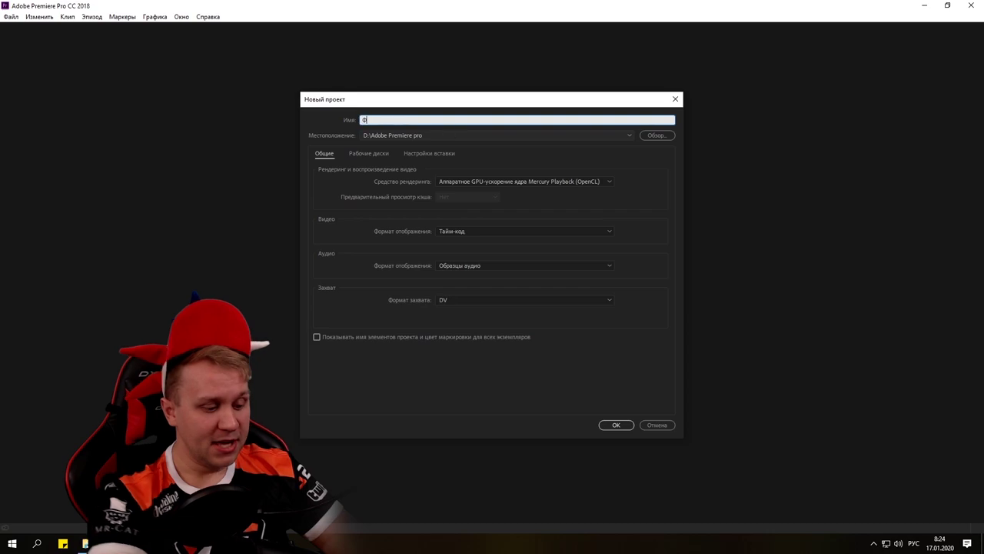
left_click(622, 426)
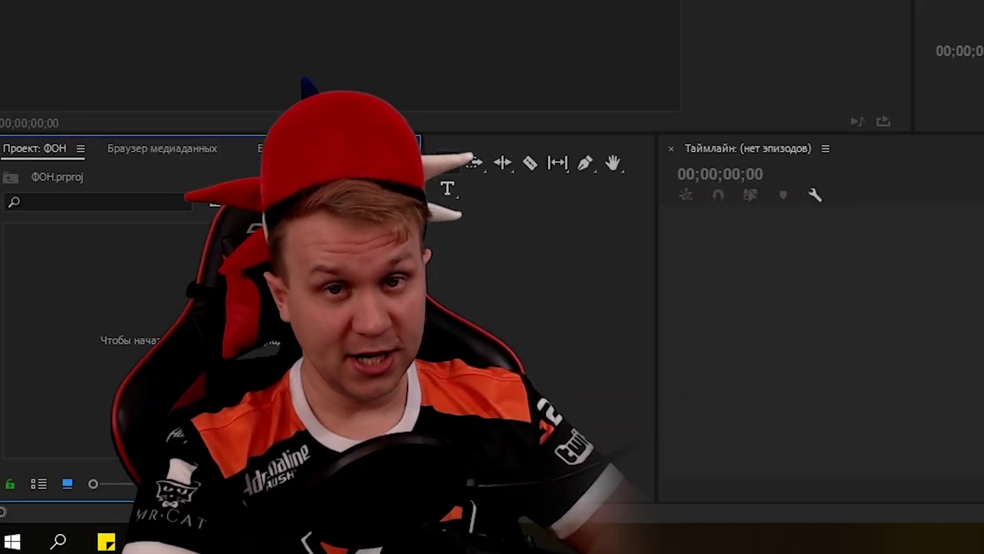
- Import LOGO.png from the Downloads folder (Загрузки) into the project
key("ctrl+i")
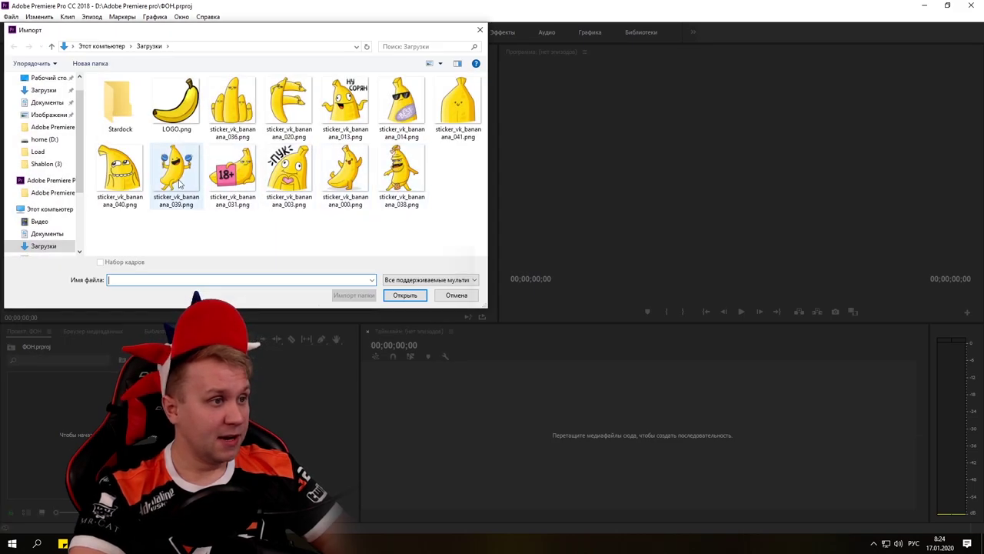
left_click(176, 104)
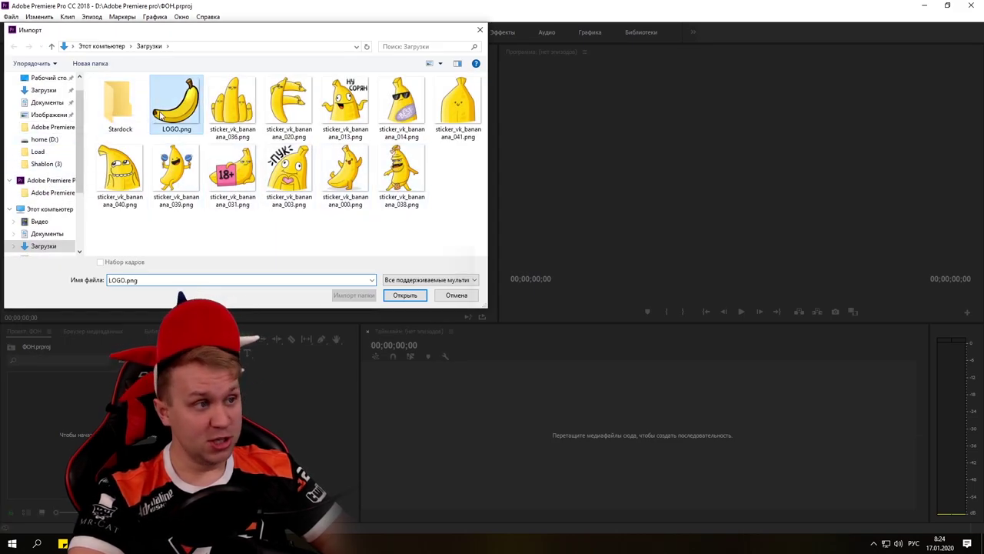
left_click(404, 295)
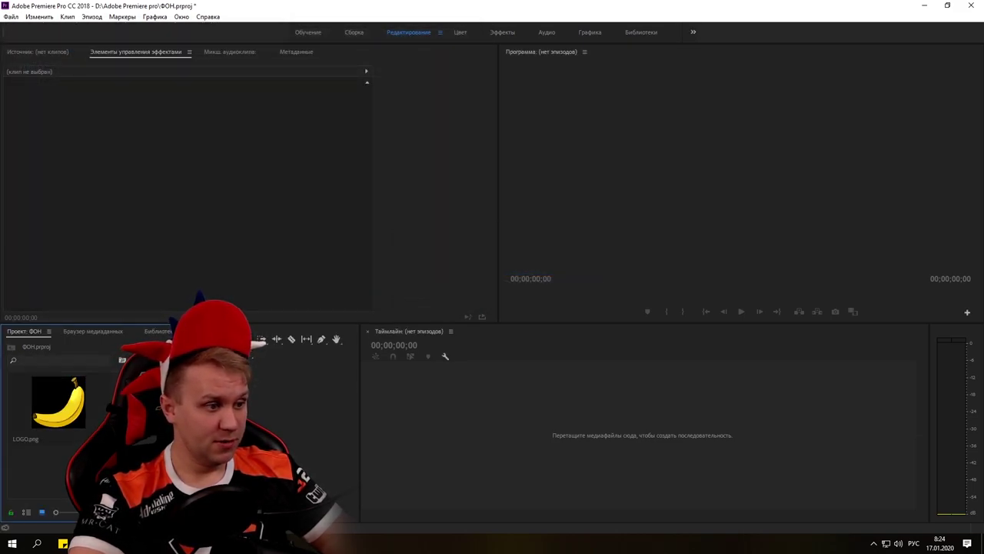
- Import the "Fantasy Ice and Fire Particles" background video from the Load folder on drive D
key("ctrl+i")
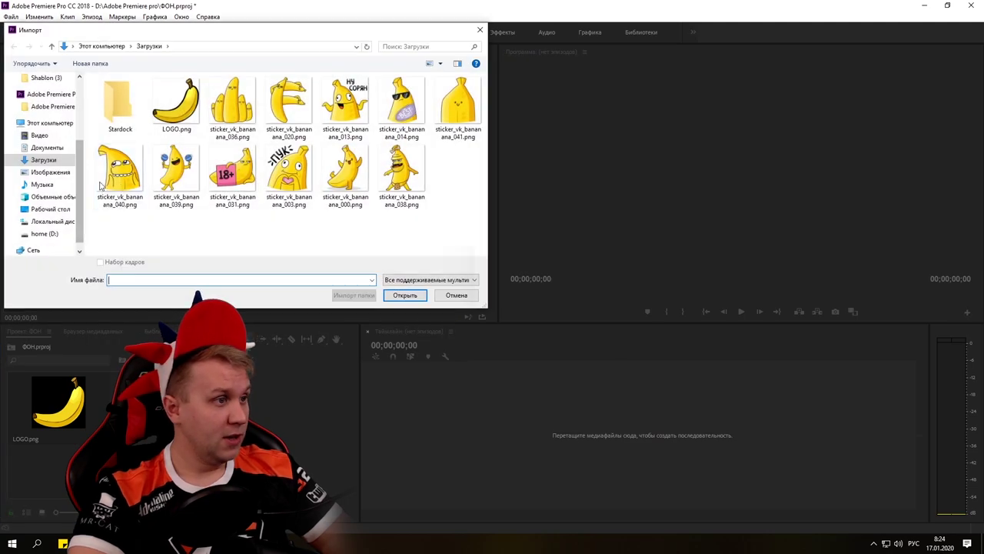
scroll(58, 98, "up", 1)
left_click(37, 90)
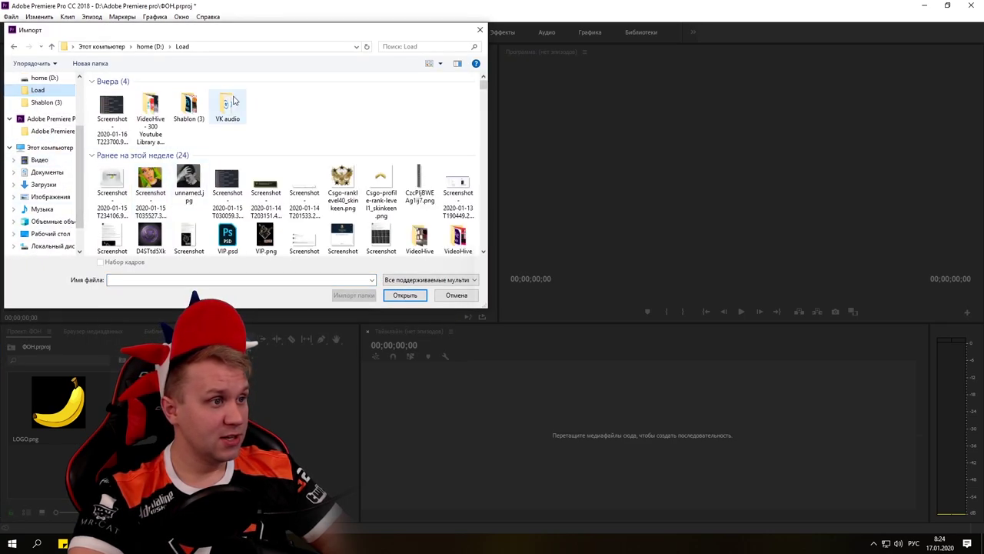
scroll(154, 177, "down", 4)
left_click(114, 204)
left_click(399, 297)
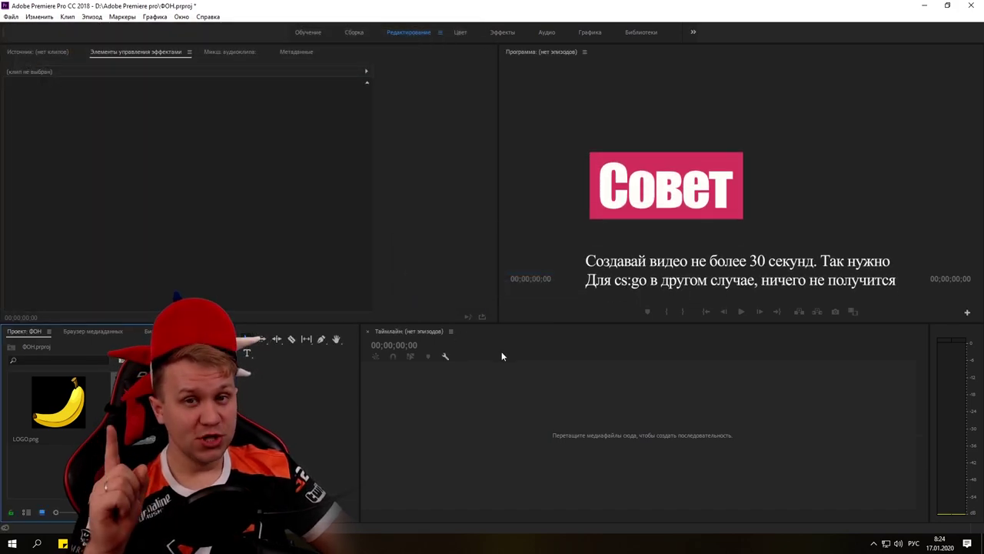
- Build a sequence from the Fantasy Ice and Fire Particles clip and trim the clip to about 29 seconds
left_click_drag(430, 398, 432, 398)
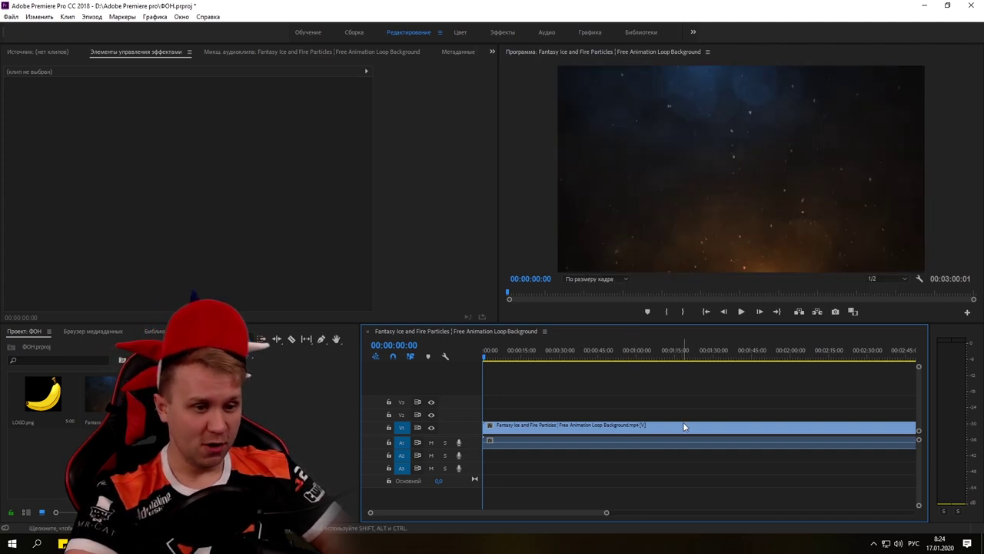
scroll(829, 436, "right", 3)
left_click_drag(849, 424, 556, 425)
scroll(573, 418, "left", 4)
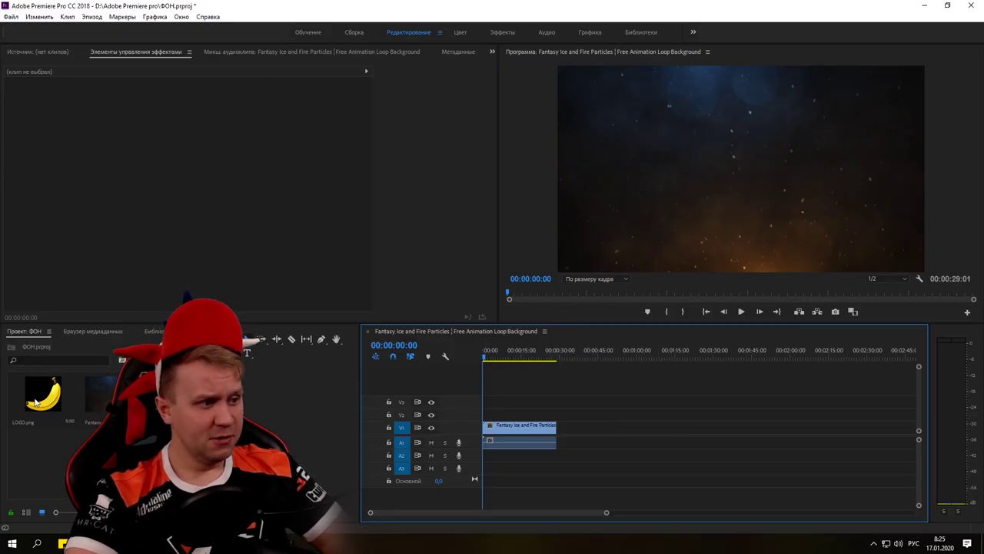
- Place LOGO.png on track V2 over the full length of the background clip and move it to about 1236, 414 in the frame
left_click_drag(36, 401, 556, 414)
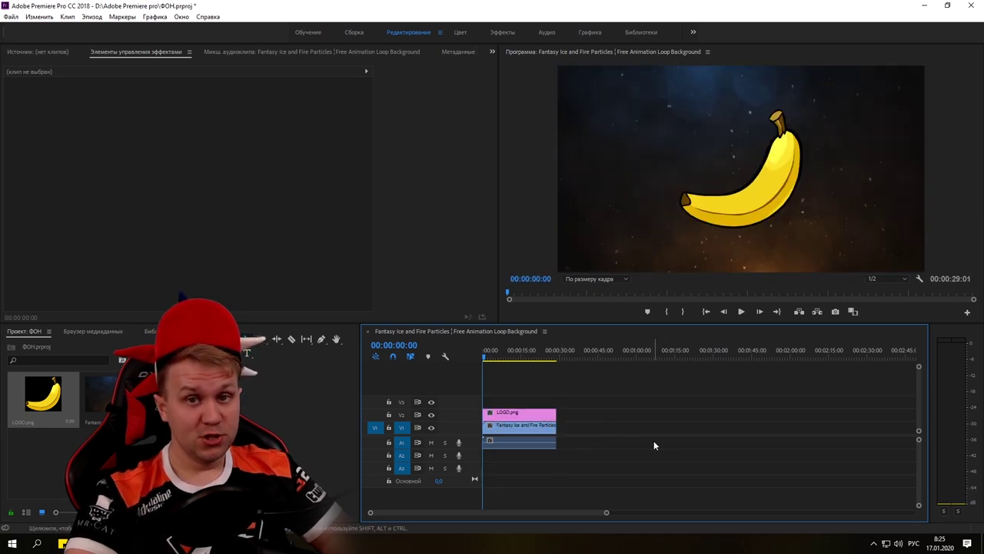
left_click(762, 180)
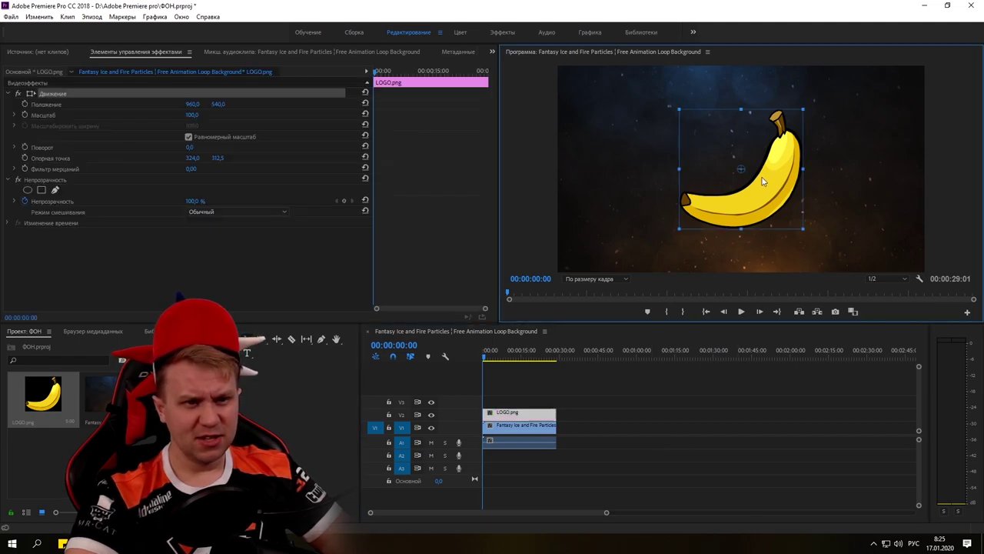
left_click_drag(791, 180, 832, 164)
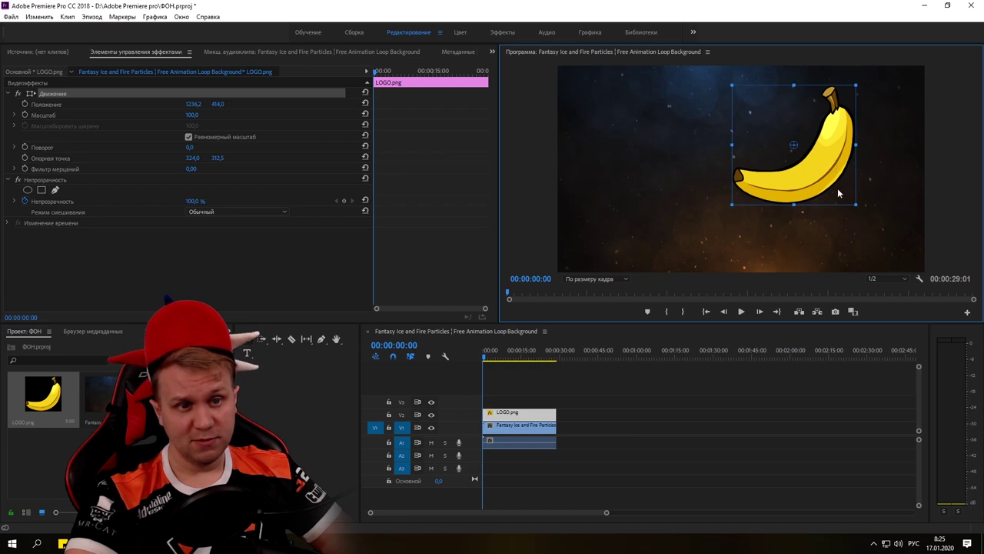
left_click(428, 303)
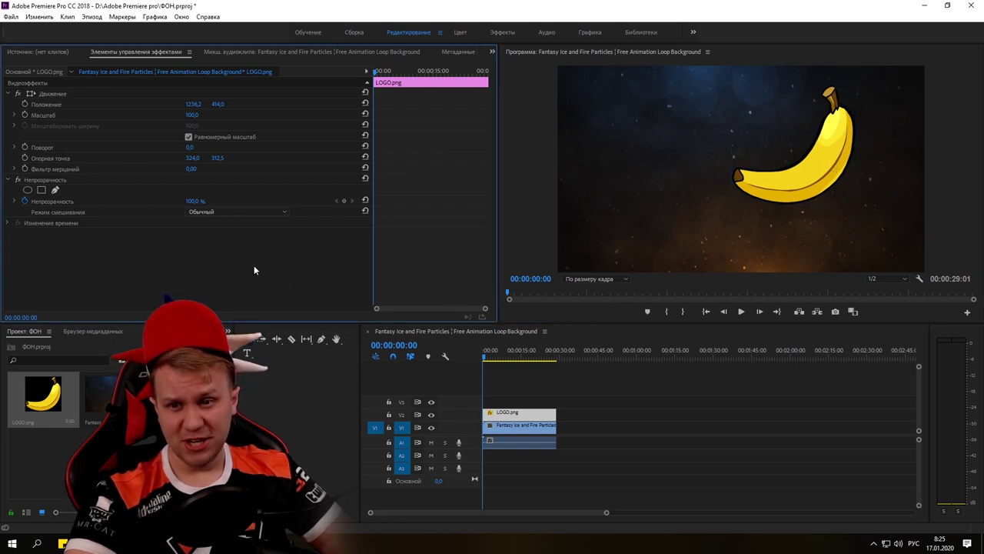
- Set the logo's blend mode to Overlay (Наложение) and play the sequence to preview the result
left_click(233, 211)
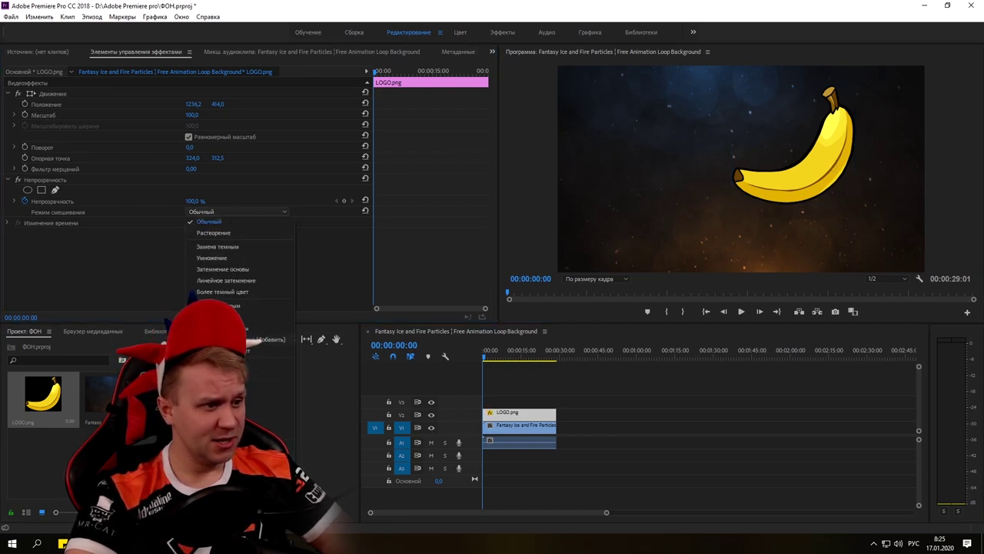
left_click(246, 355)
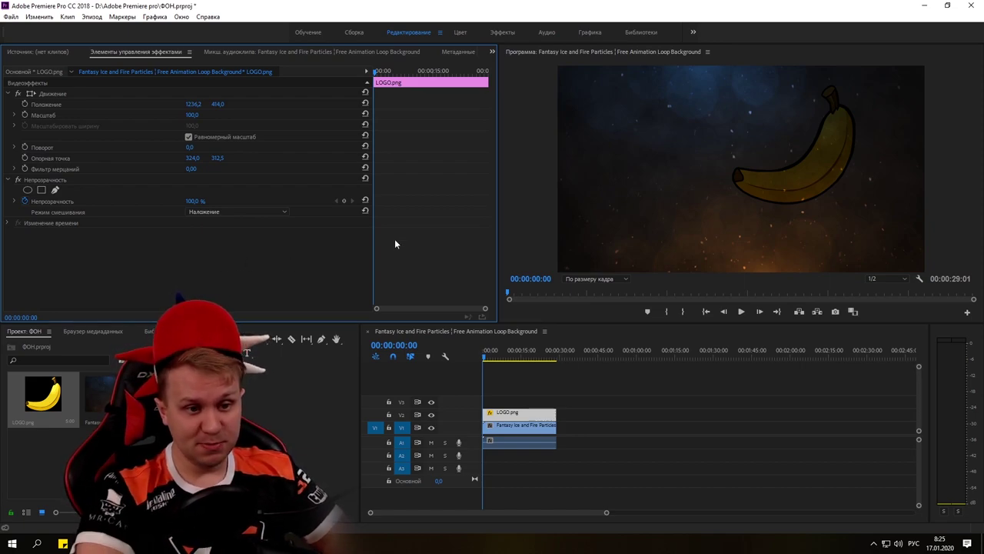
left_click(746, 312)
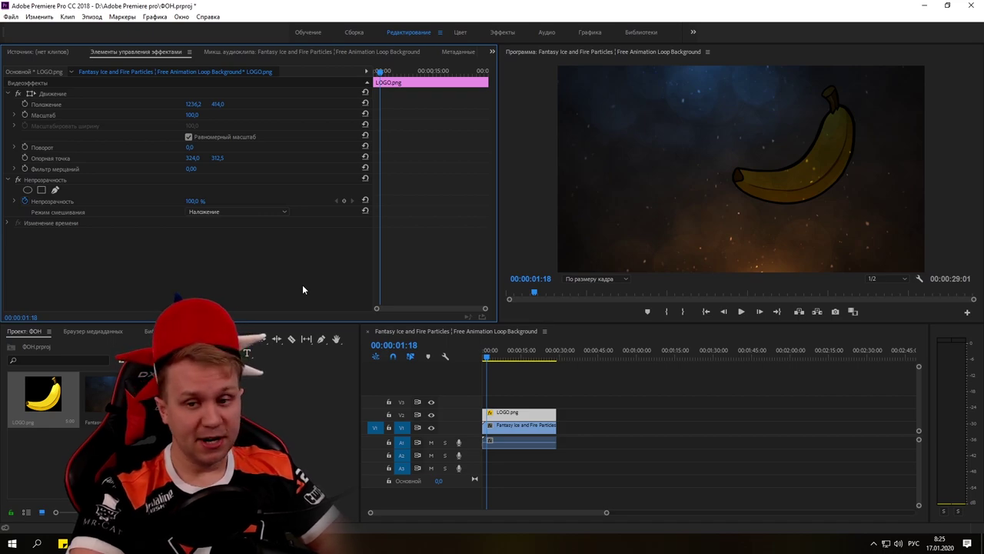
- Export the sequence as an AVI video with both picture and audio
key("ctrl+m")
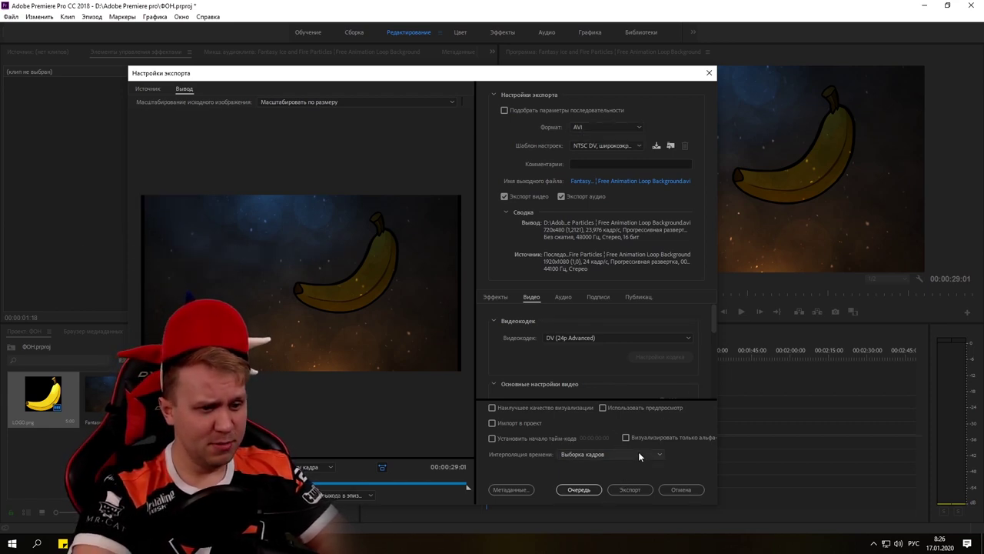
left_click(630, 489)
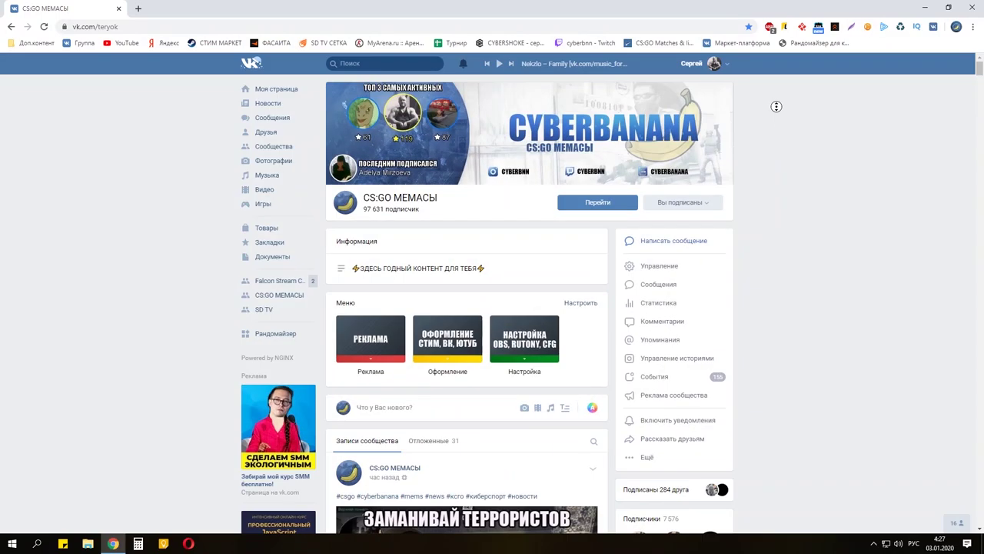
middle_click(778, 132)
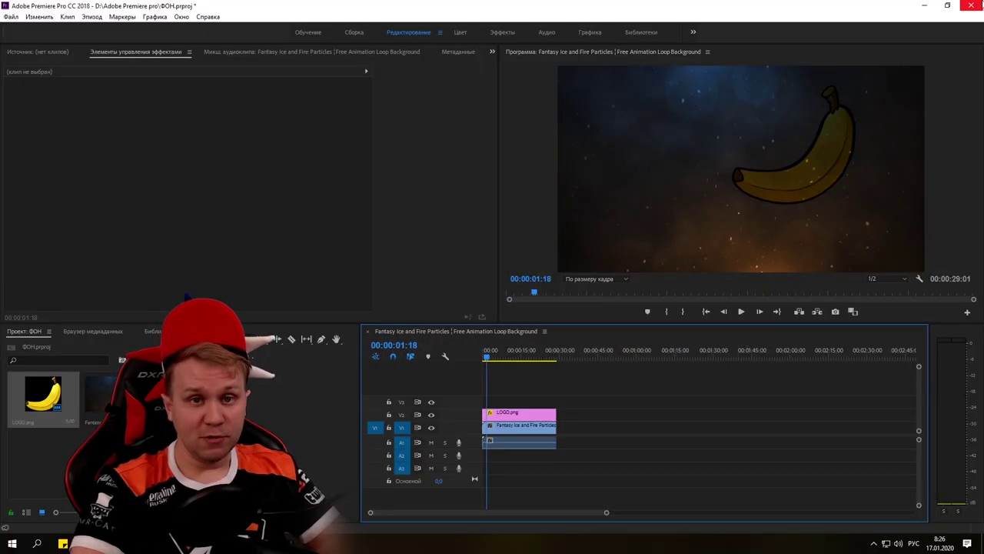
- Close Premiere Pro and save the changes to the ФОН project
left_click(972, 5)
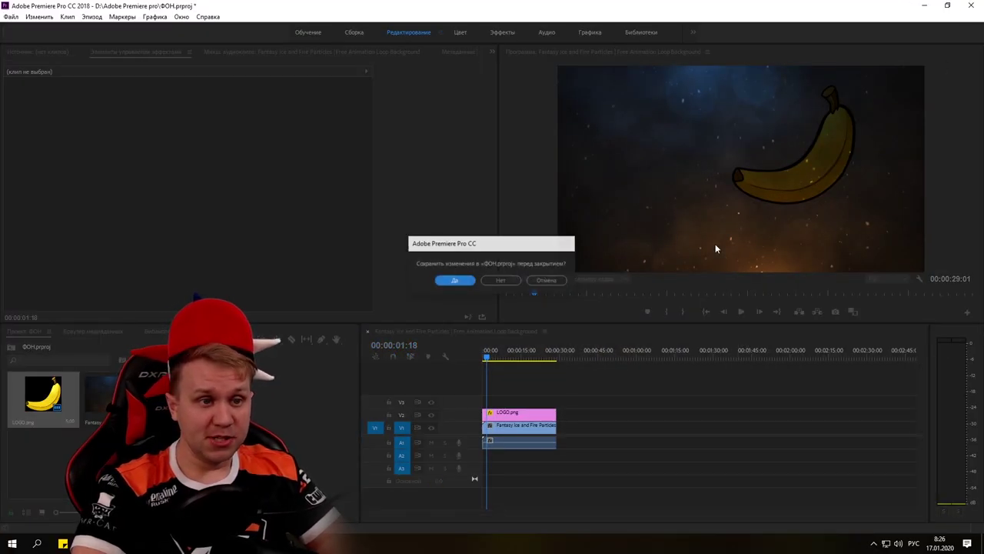
left_click(452, 278)
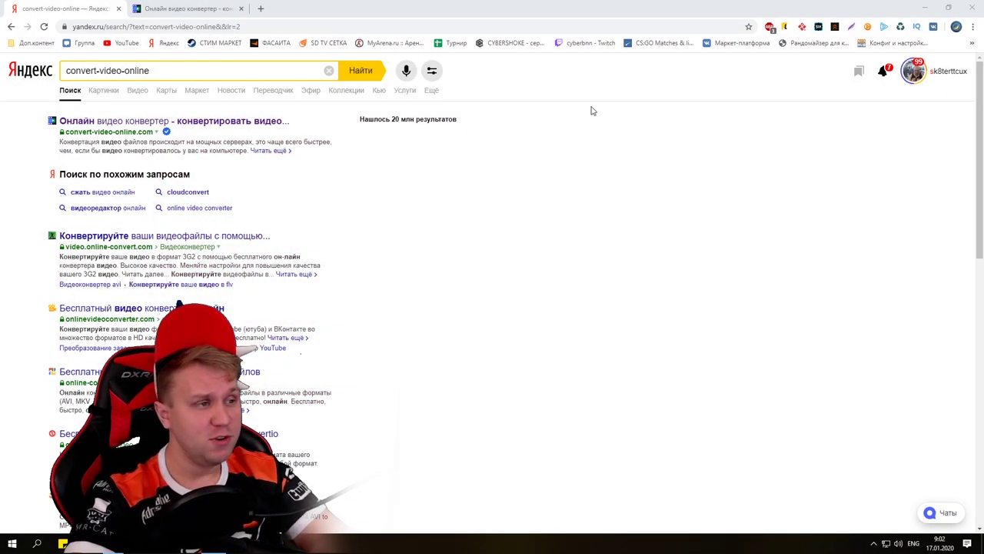
- In the browser, open convert-video-online.com, choose WebM as the output format and load the exported Fantasy Ice and Fire Particles video
mouse_move(166, 132)
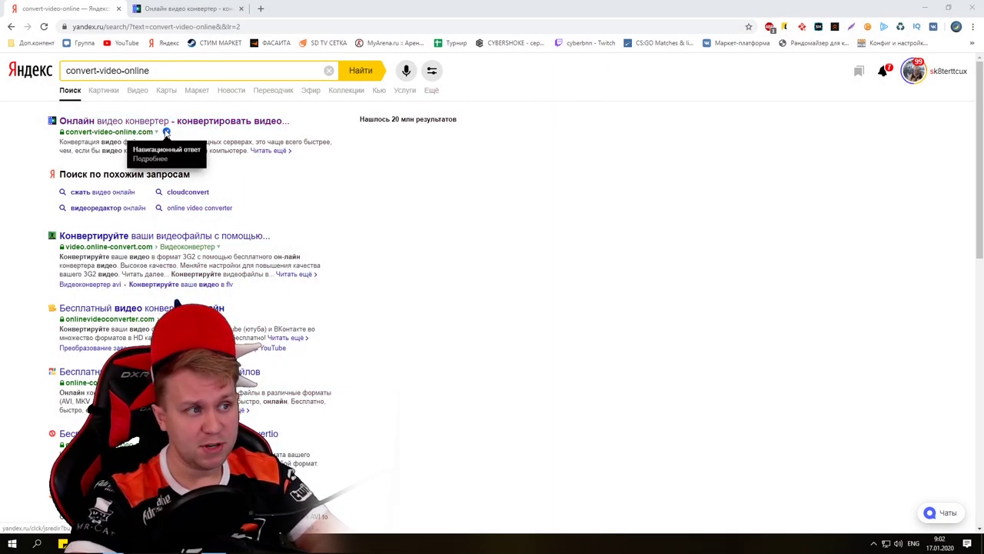
left_click(206, 122)
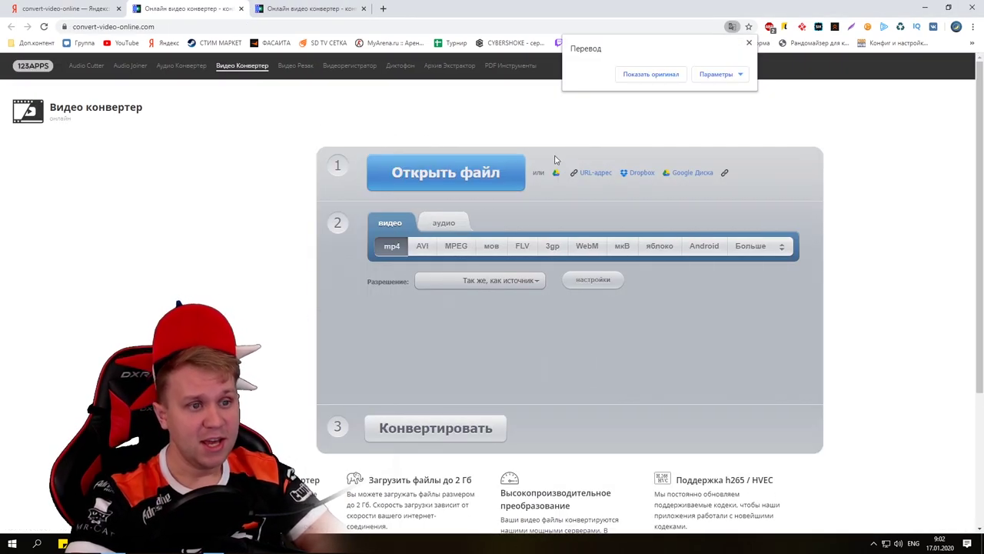
left_click(585, 250)
left_click(492, 174)
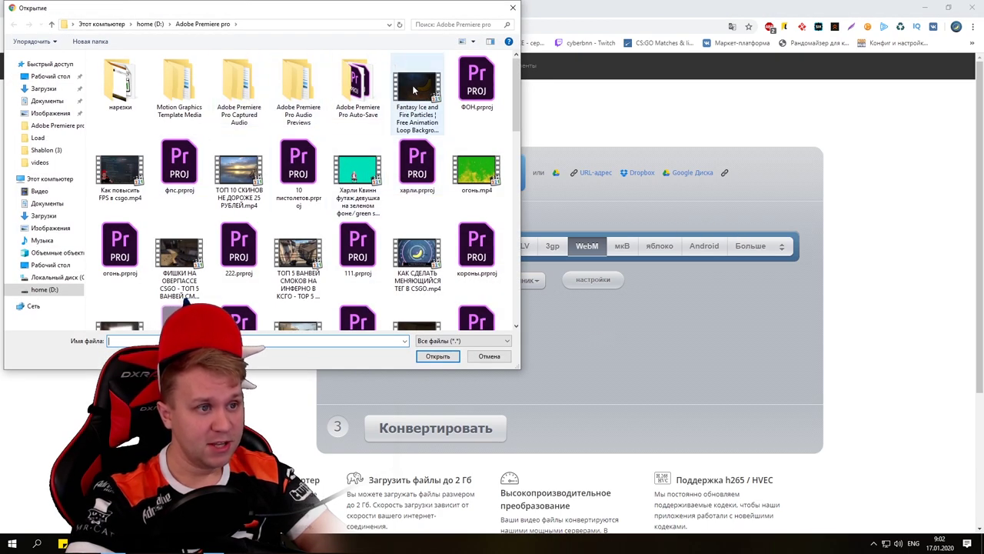
left_click(412, 89)
left_click(446, 357)
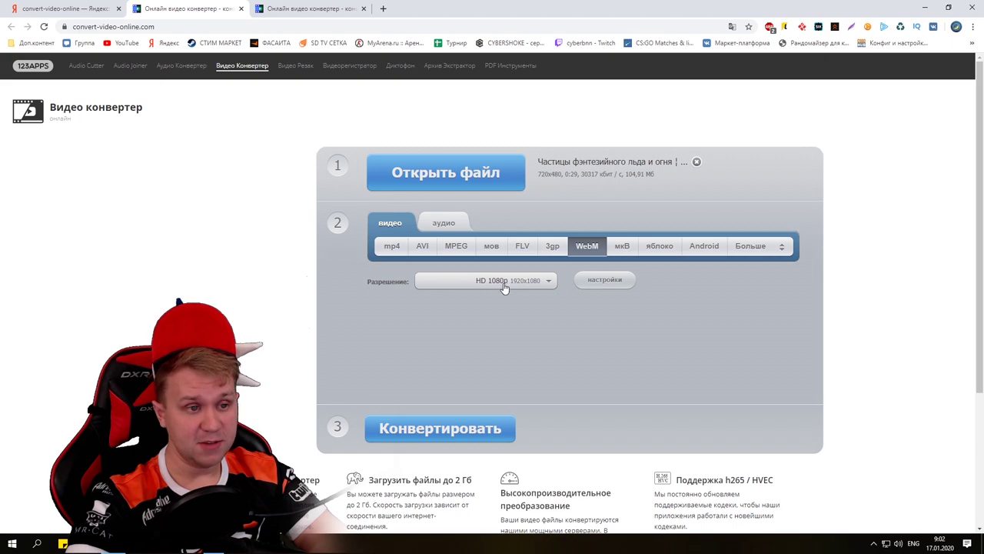
- Set the output to HD 1080p without sound at about 100 MB and convert the video
left_click(605, 281)
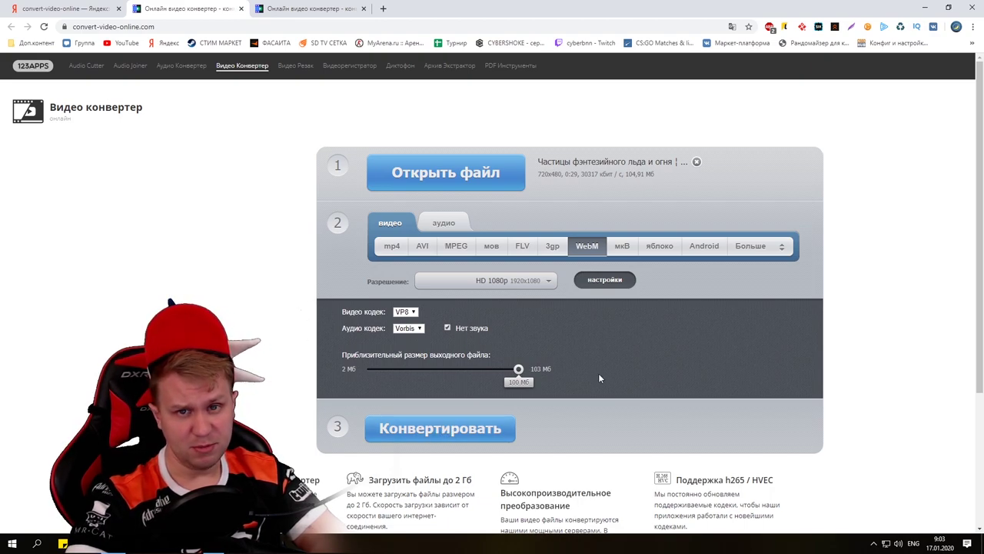
left_click(460, 430)
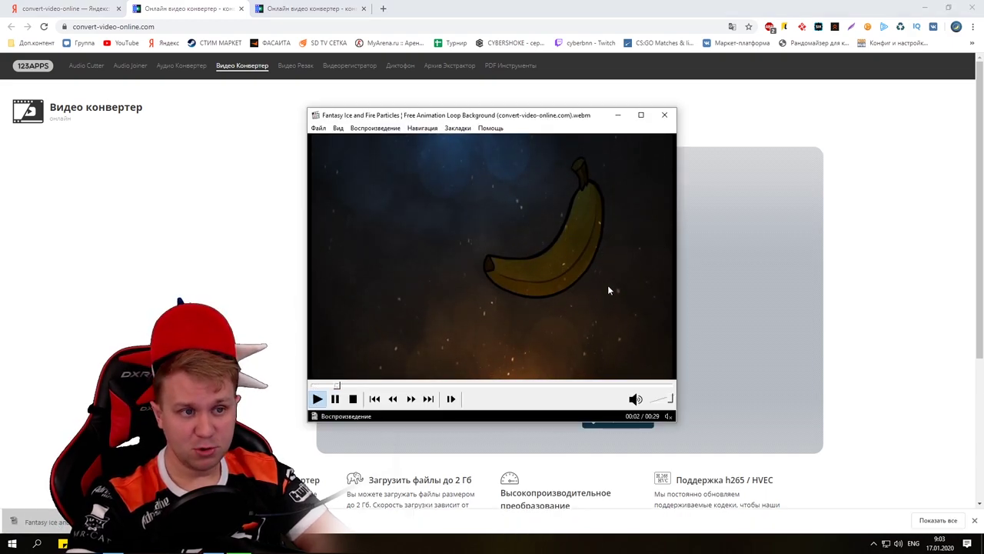
- Watch the converted WebM video in the maximized player and close it
left_click(641, 115)
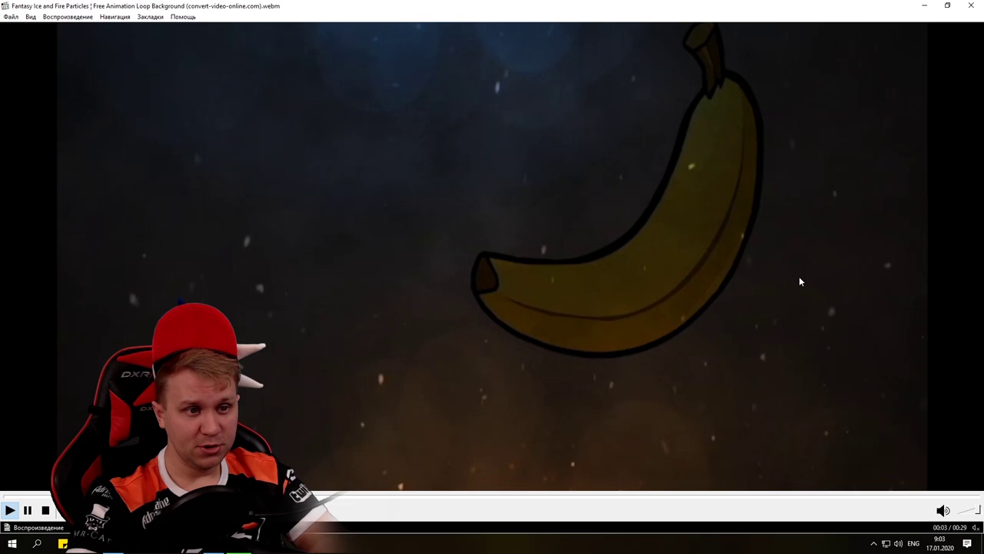
left_click(971, 6)
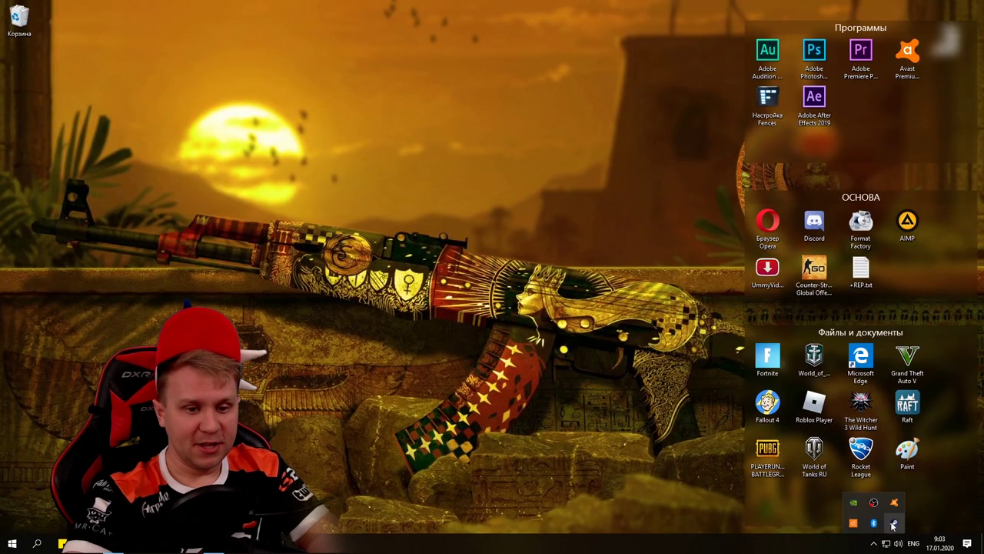
- Open the Steam library and browse the local files of Counter-Strike: Global Offensive through its properties
right_click(894, 523)
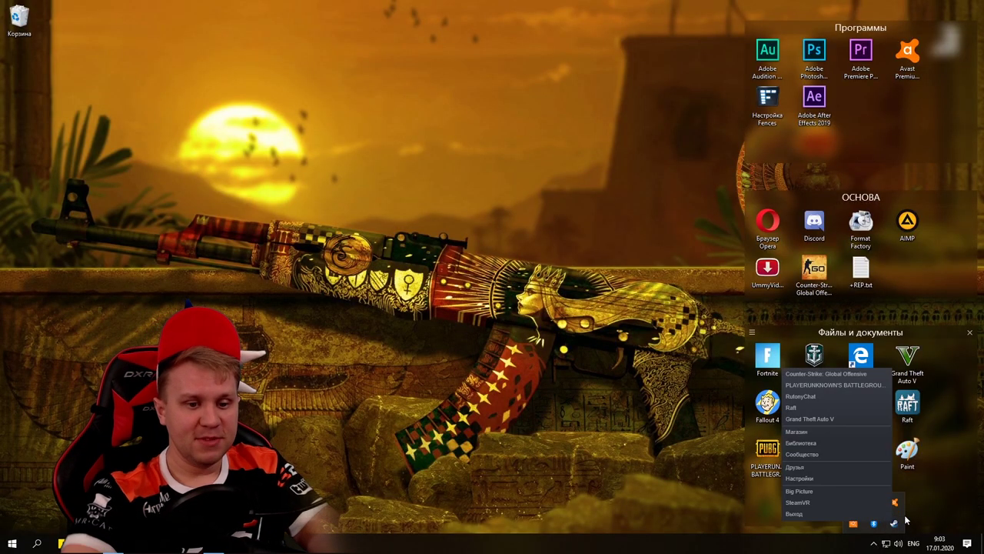
left_click(817, 445)
right_click(82, 159)
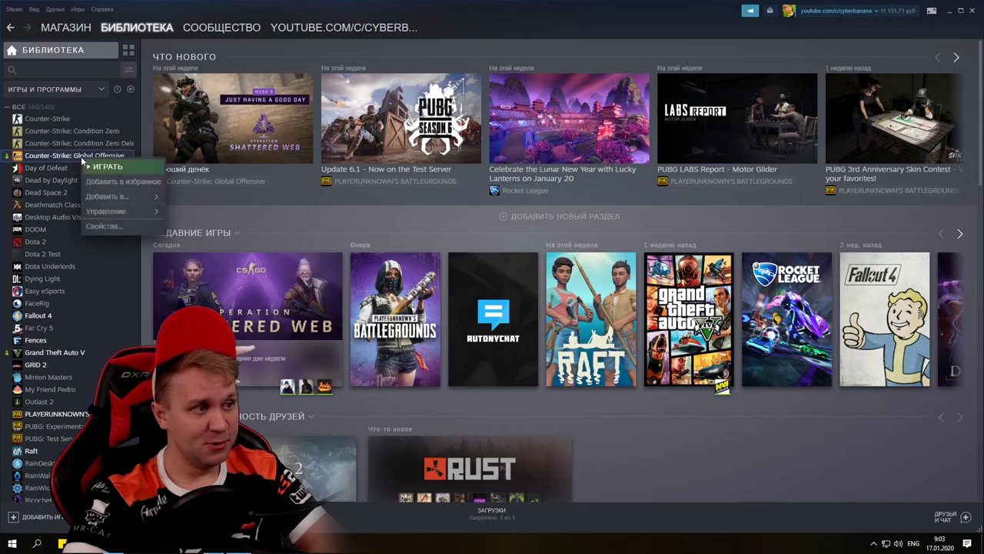
left_click(115, 227)
left_click(470, 133)
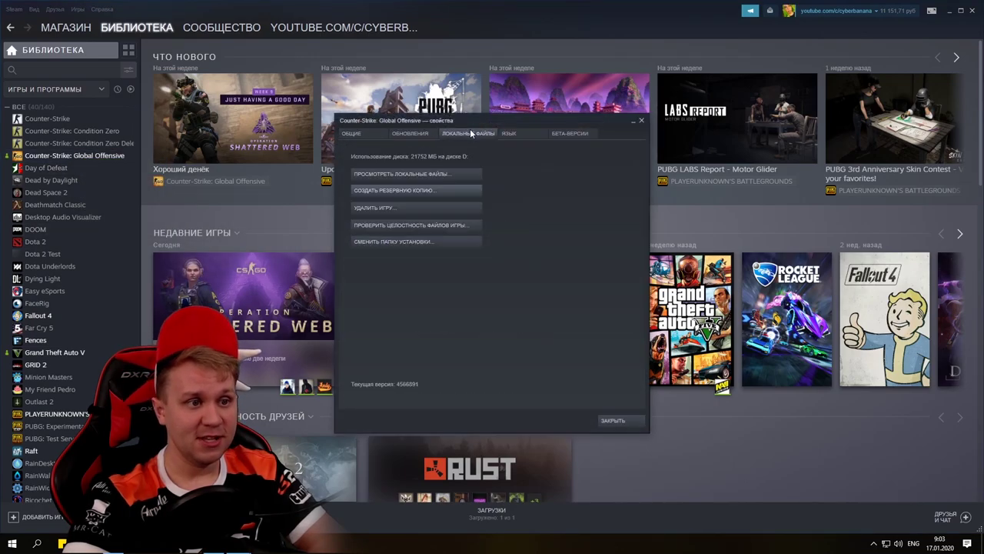
left_click(424, 175)
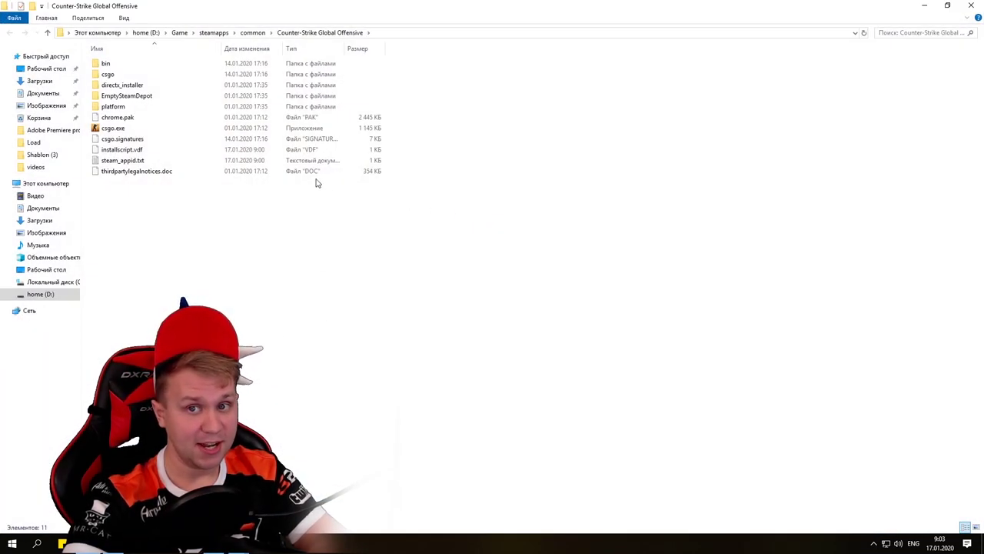
- Open the videos folder inside csgo > panorama of the Counter-Strike Global Offensive directory
double_click(116, 75)
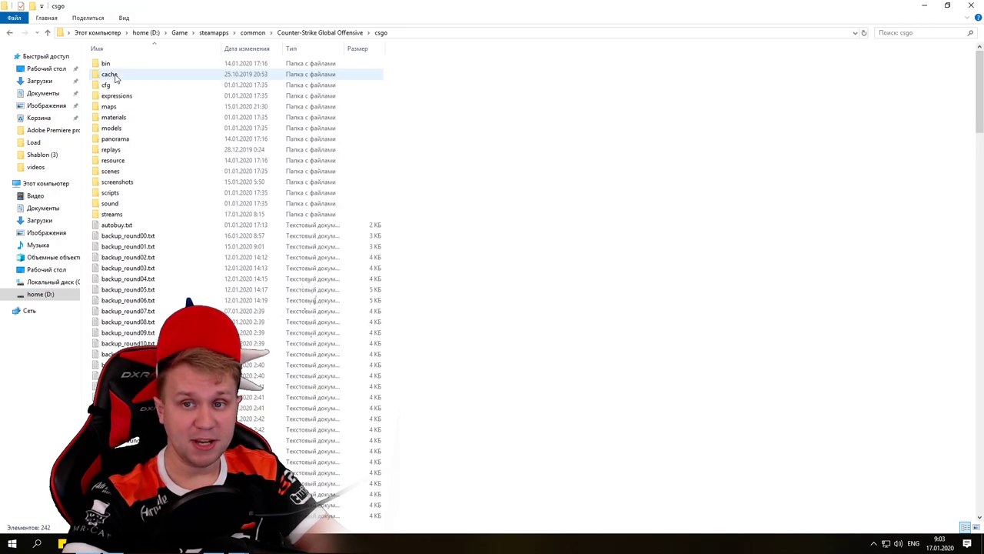
left_click(113, 141)
double_click(112, 141)
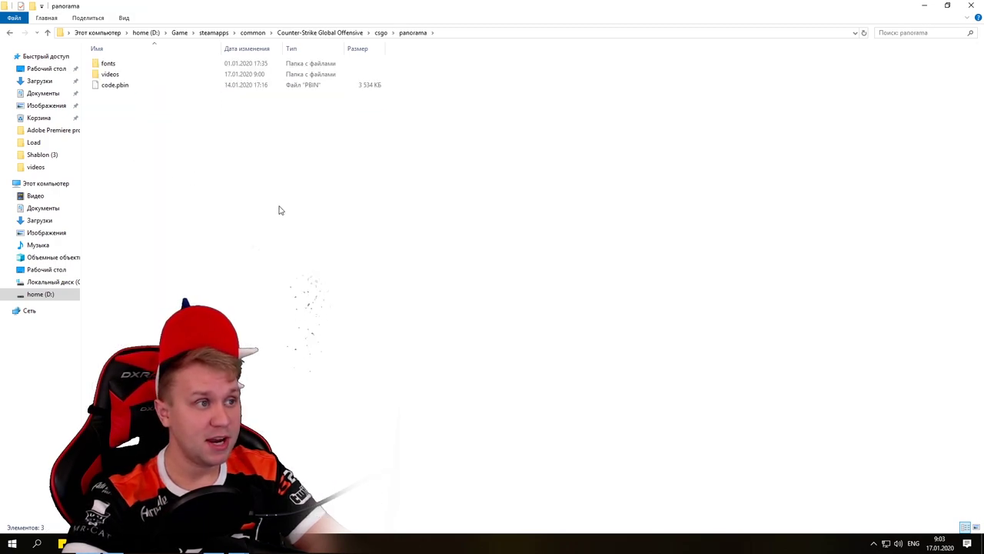
double_click(114, 84)
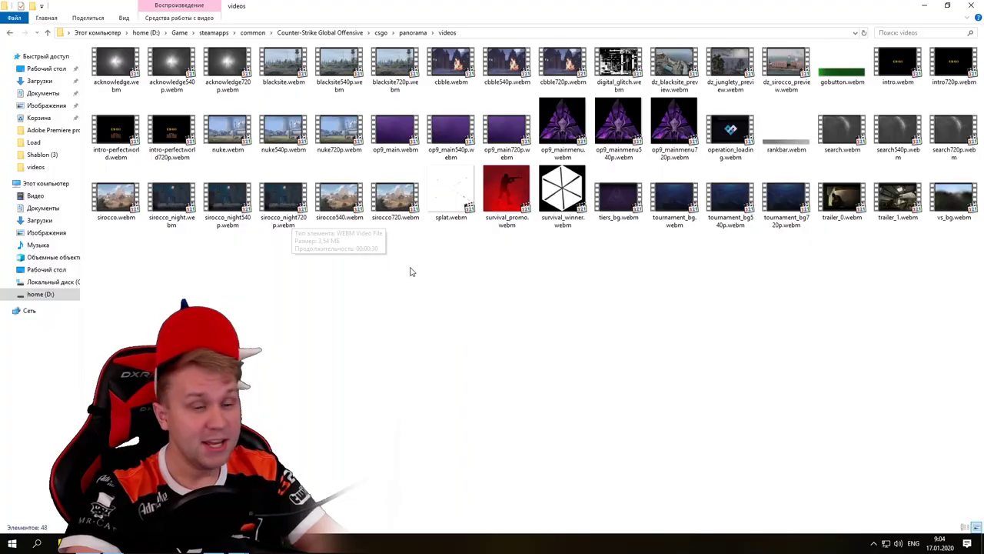
- Select the six sirocco videos as the targets for replacement and paste the converted Fantasy Ice and Fire Particles WebM into the videos folder
left_click_drag(388, 286, 122, 165)
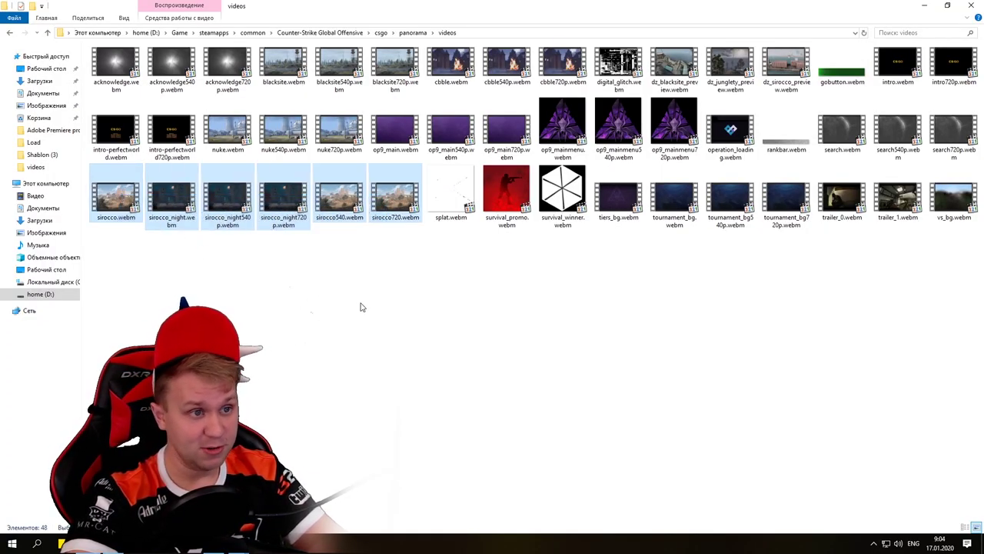
right_click(270, 272)
left_click(277, 345)
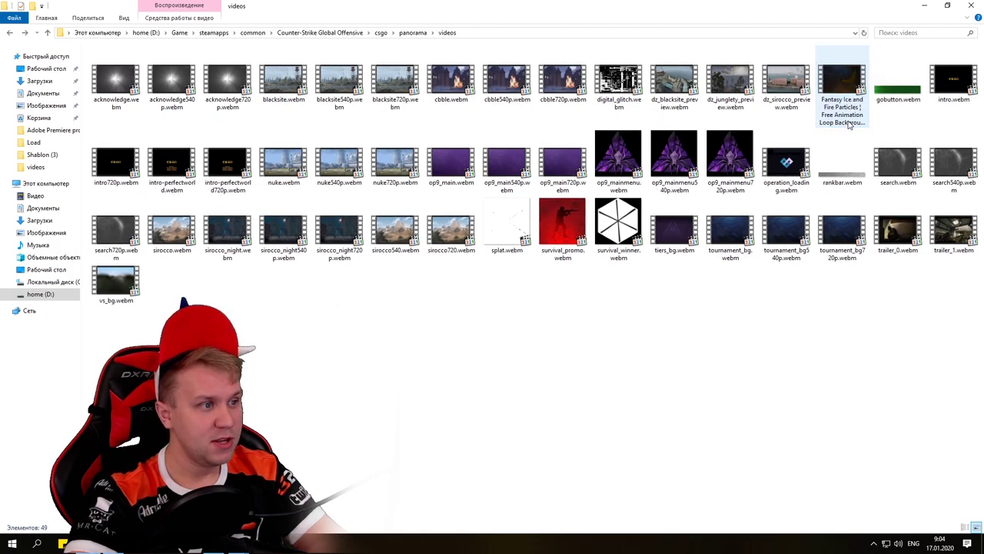
scroll(177, 223, "down", 1)
- Rename the pasted Fantasy Ice and Fire Particles video after sirocco.webm, accepting the name sirocco (2).webm
right_click(175, 212)
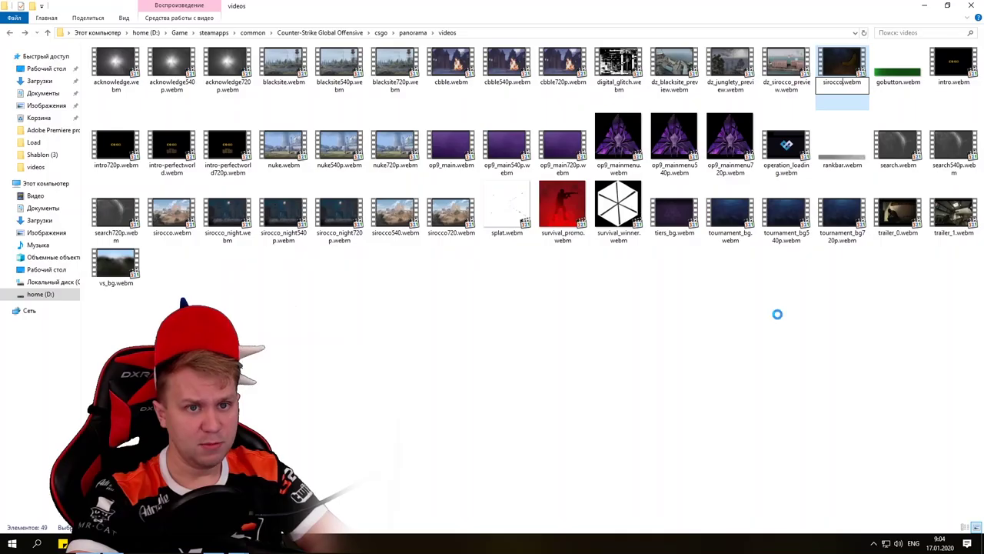
key("Return")
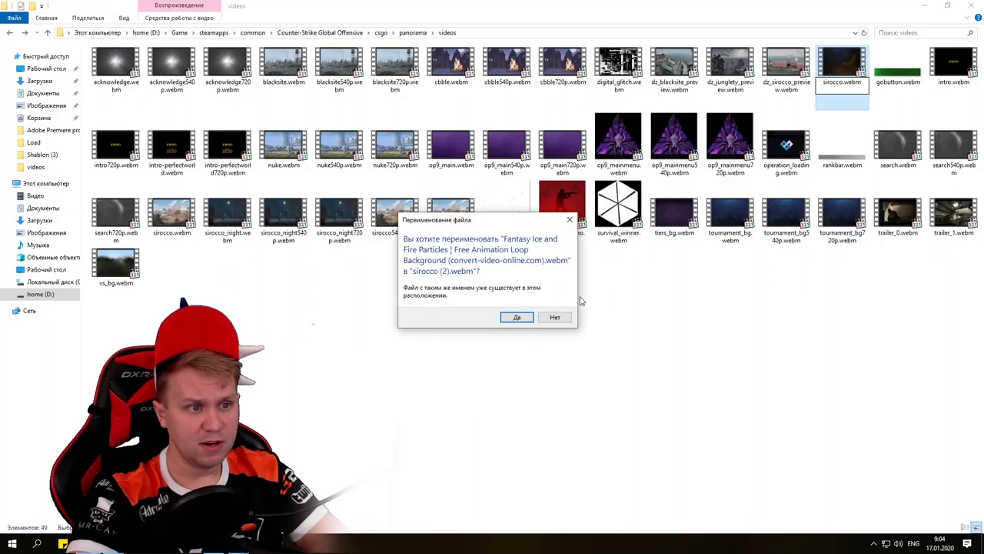
left_click(517, 318)
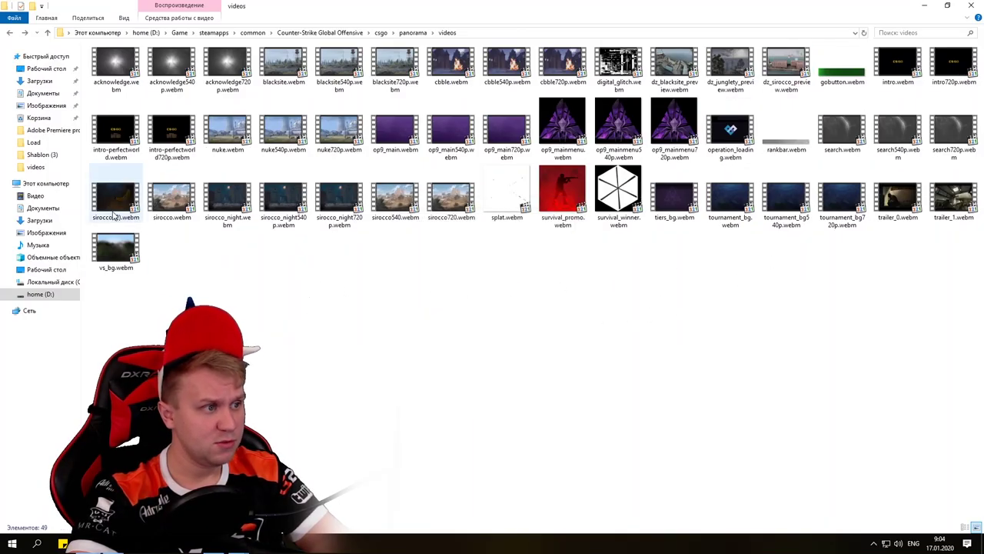
- Create five copies of sirocco (2).webm in the same folder
key("ctrl+v")
key("ctrl+v")
key("ctrl+v")
key("ctrl+v")
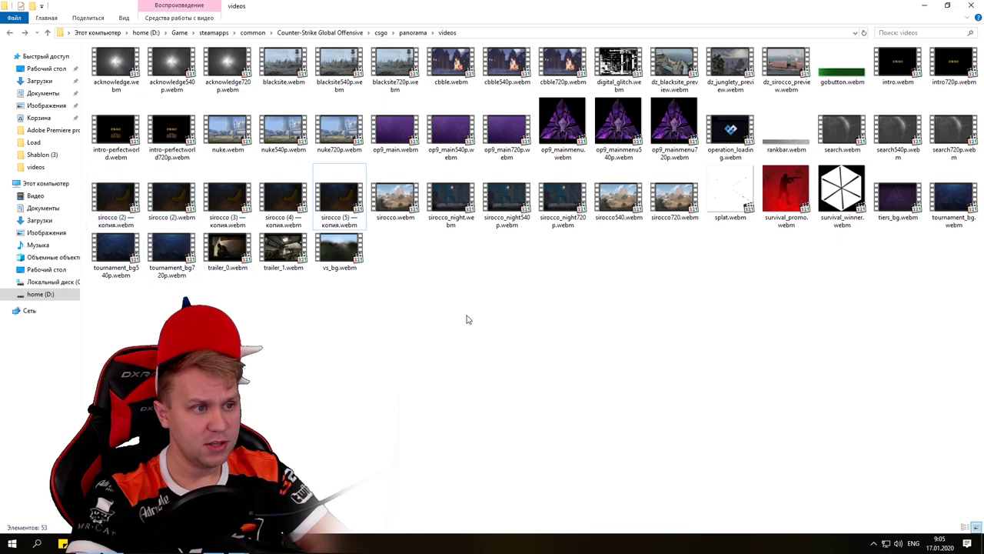
key("ctrl+v")
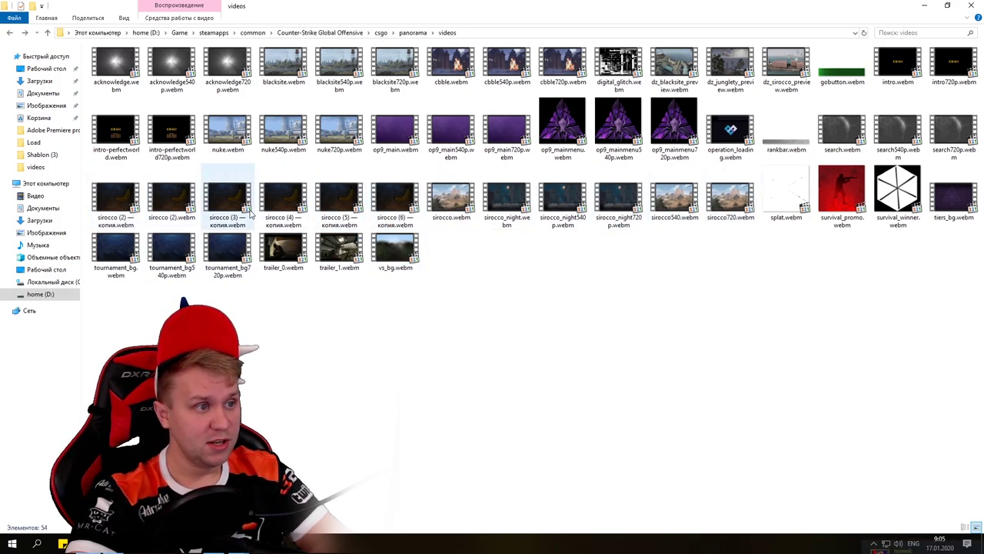
- Rename the sirocco (6) copy after sirocco_night.webm, accepting the name sirocco_night (2).webm
right_click(514, 204)
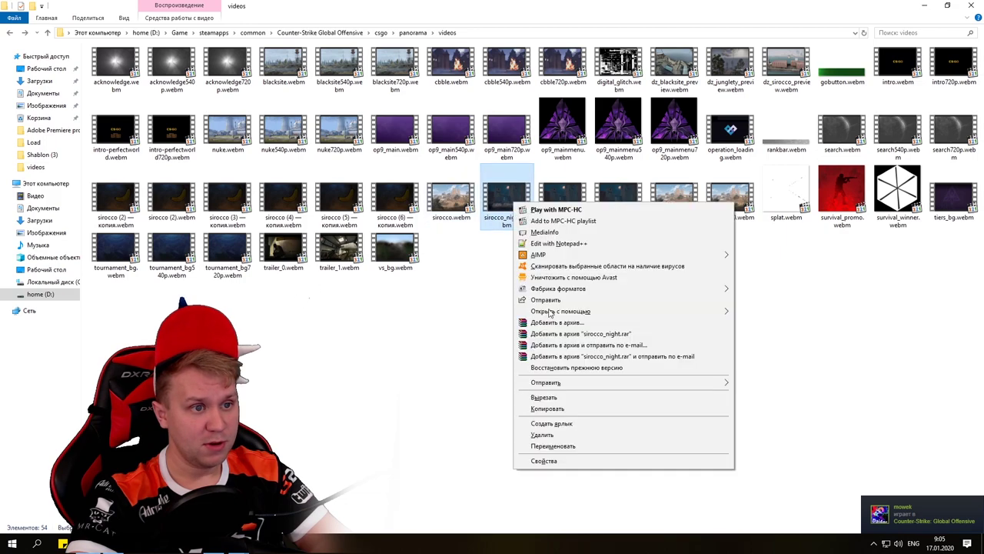
left_click(561, 446)
left_click(400, 206)
right_click(400, 206)
left_click(456, 448)
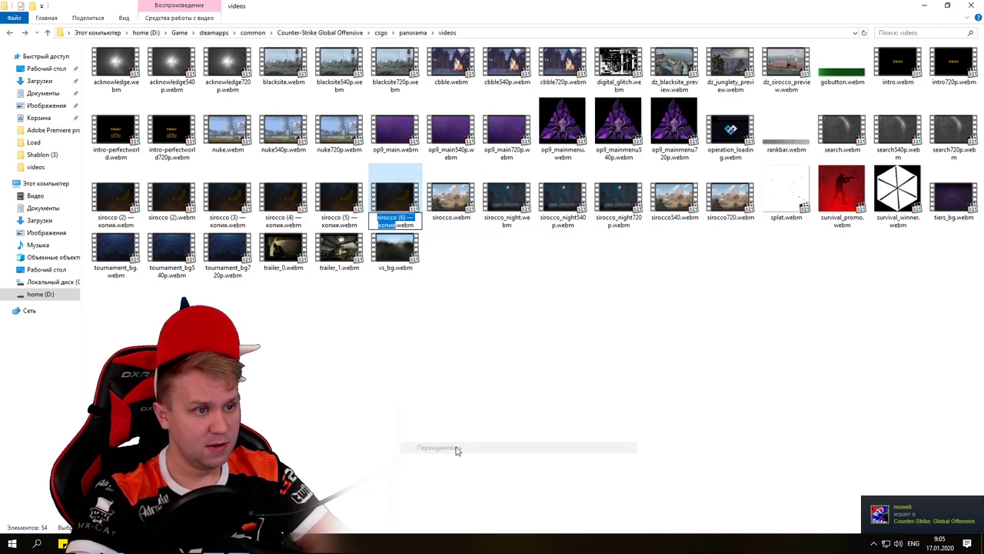
key("Return")
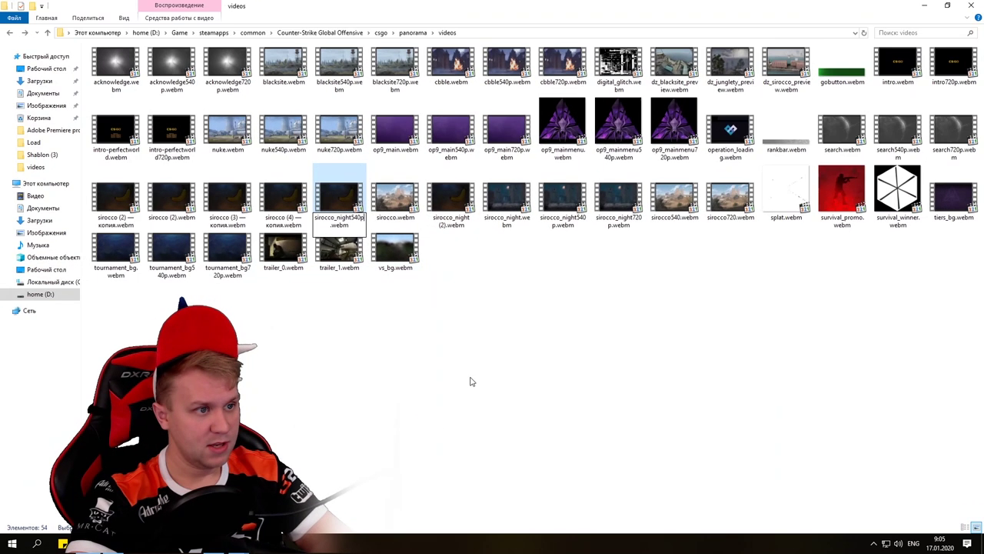
- Rename the remaining copies as sirocco_night540p (2), sirocco_night720p (2), sirocco540 (2) and sirocco720 (2)
key("Return")
left_click(519, 306)
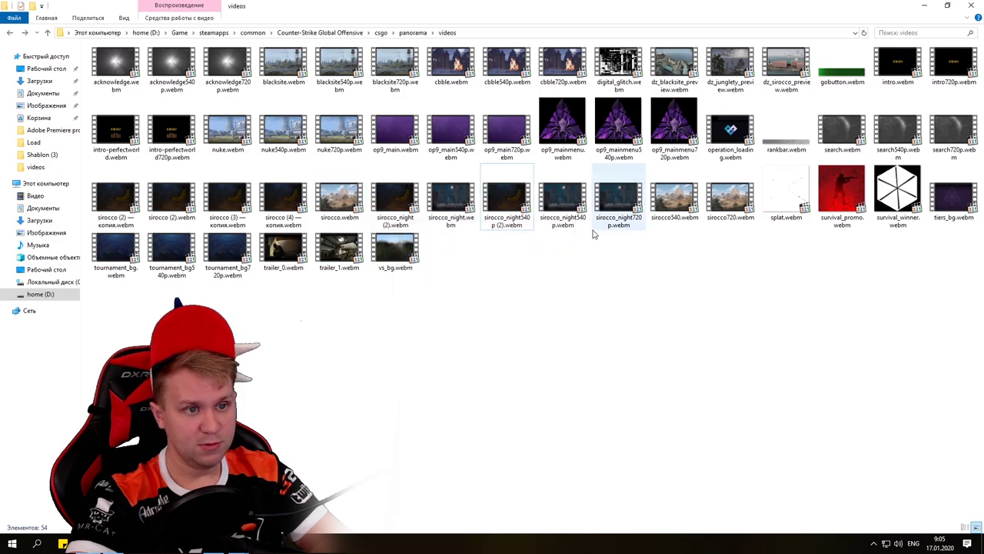
right_click(614, 208)
left_click(519, 286)
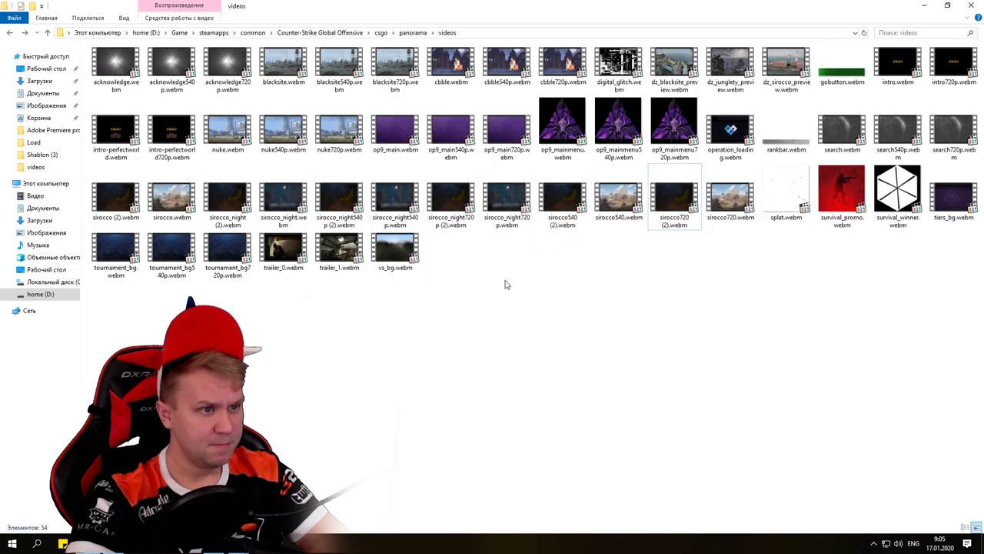
- Delete the six original sirocco videos: sirocco, sirocco540, sirocco720, sirocco_night, sirocco_night540p and sirocco_night720p
left_click(735, 218)
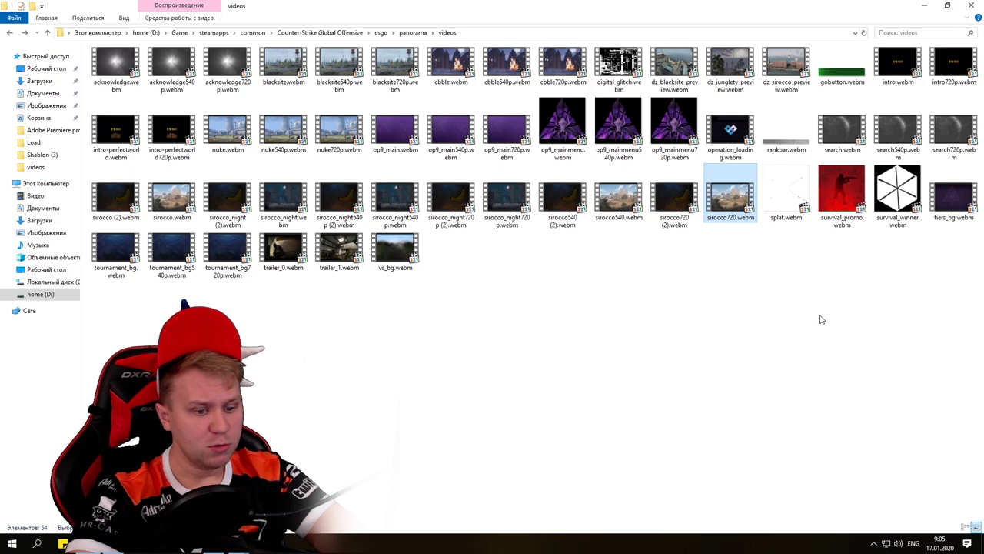
key("Delete")
left_click(624, 209)
key("Delete")
left_click(501, 195)
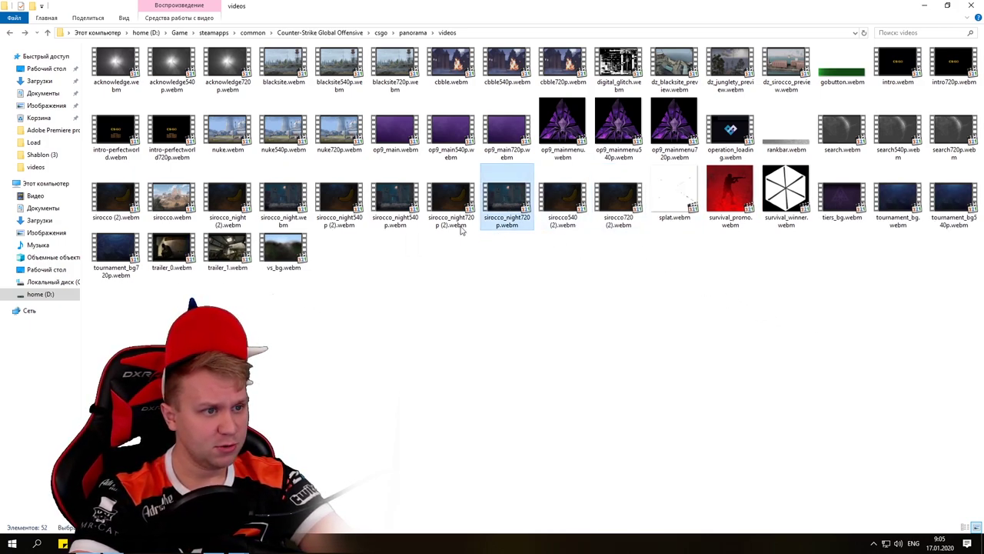
key("Delete")
left_click(395, 220)
key("Delete")
left_click(283, 202)
key("Delete")
left_click(170, 204)
key("Delete")
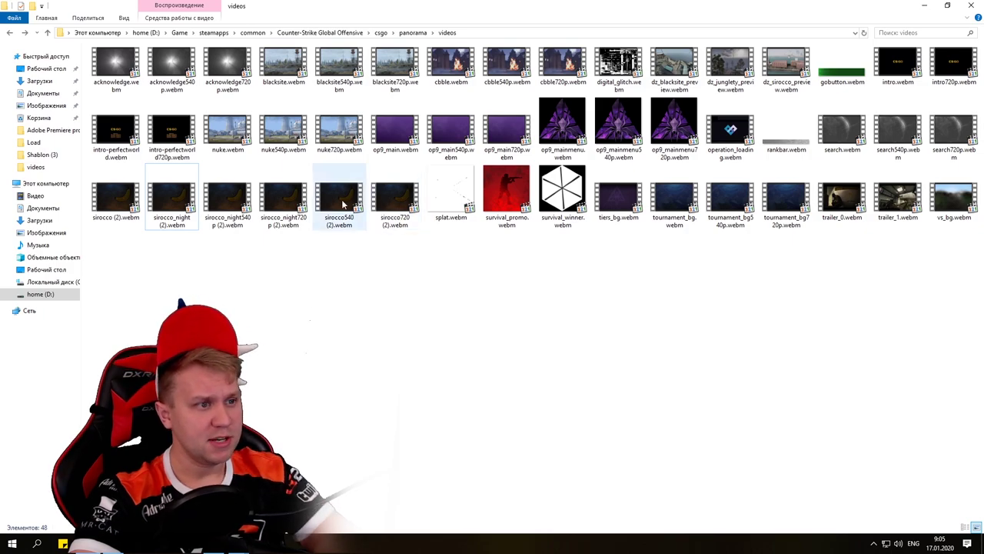
- Remove the (2) suffix from the file name sirocco (2).webm
right_click(152, 274)
right_click(117, 199)
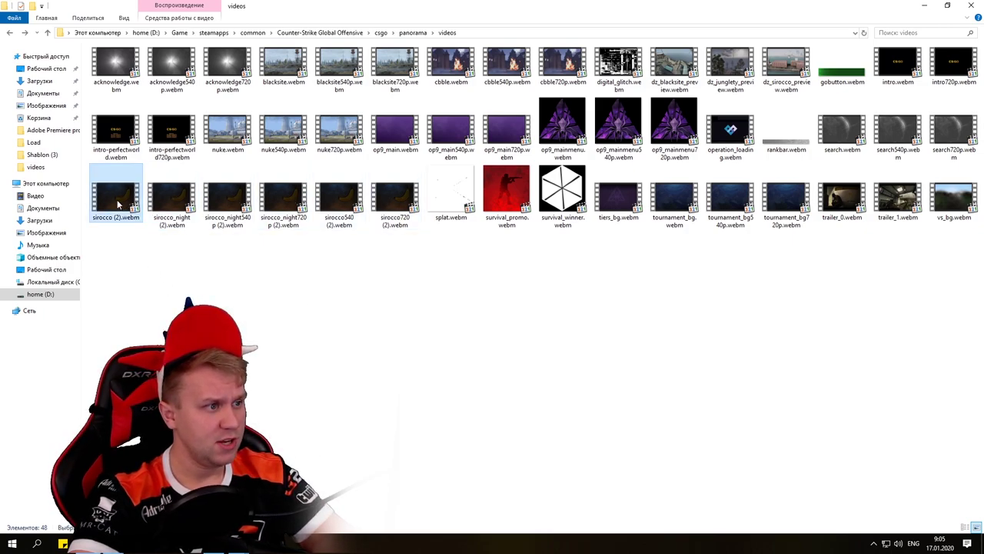
left_click(132, 324)
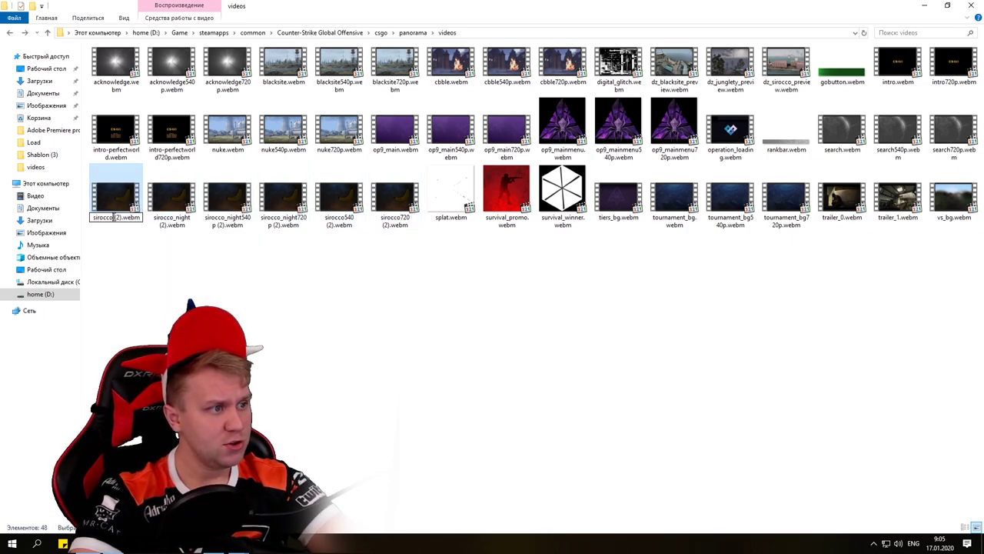
left_click(142, 229)
- Close the folder, the game properties and the Steam window, and launch Counter-Strike: Global Offensive from the desktop
left_click(970, 5)
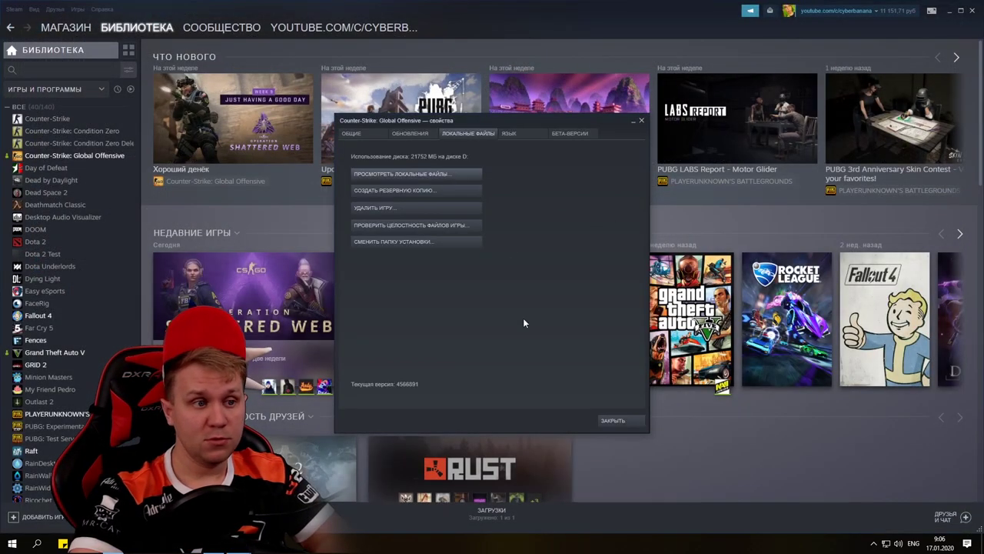
left_click(641, 120)
left_click(973, 11)
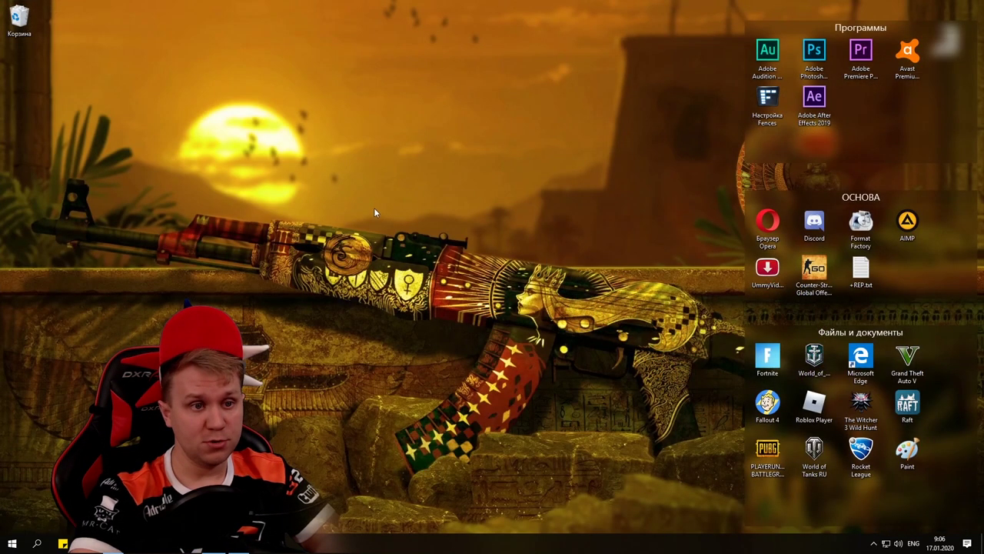
double_click(815, 274)
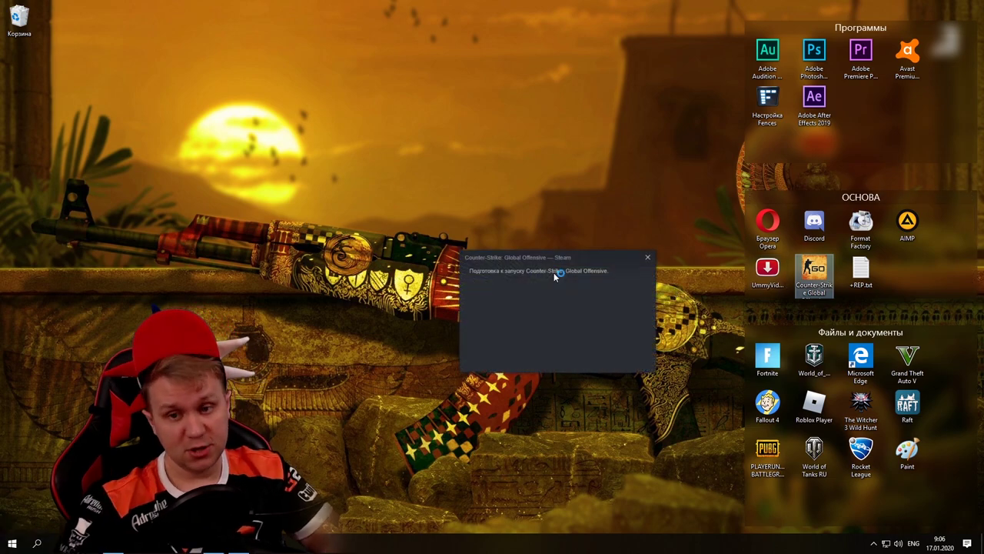